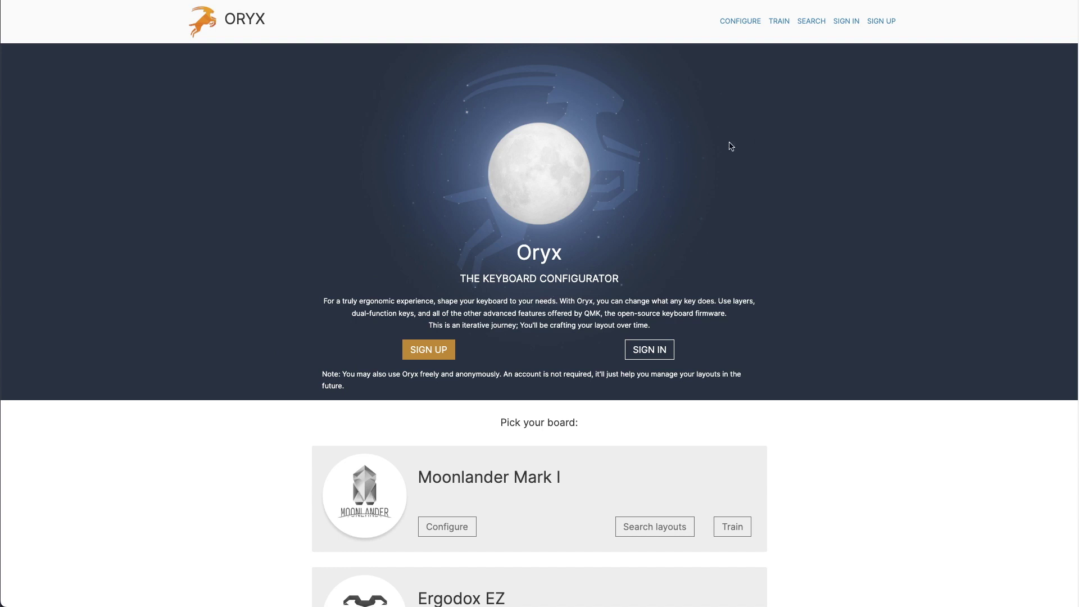
# Step: Open Oryx's Live Training page, 'Master your layout'
pyautogui.click(779, 22)
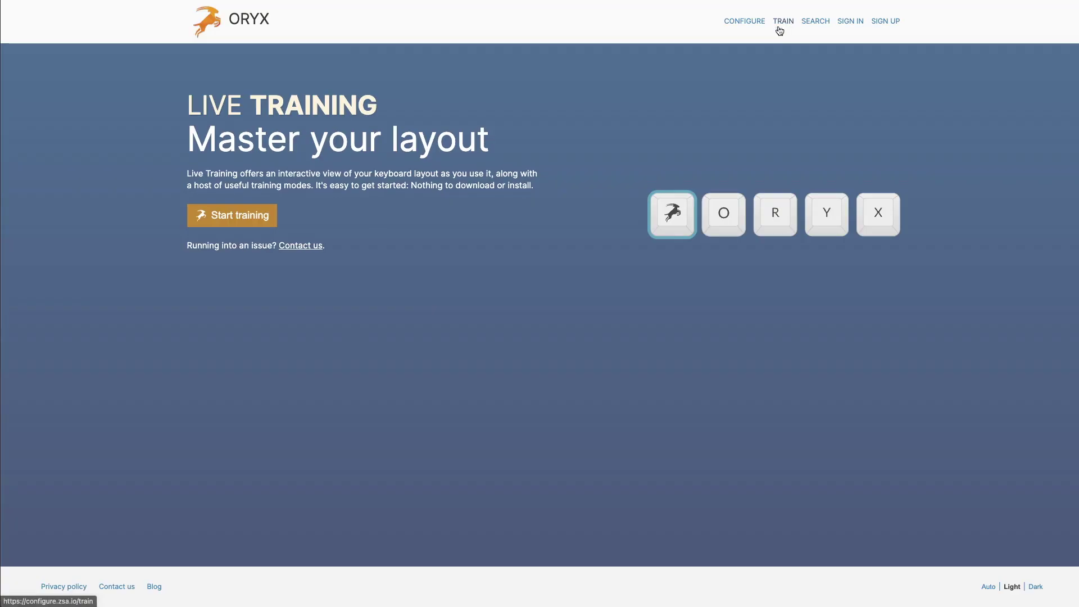
# Step: Connect the Moonlander Mark I through the HID dialog and choose Whack-a-key training
pyautogui.click(239, 215)
pyautogui.click(115, 33)
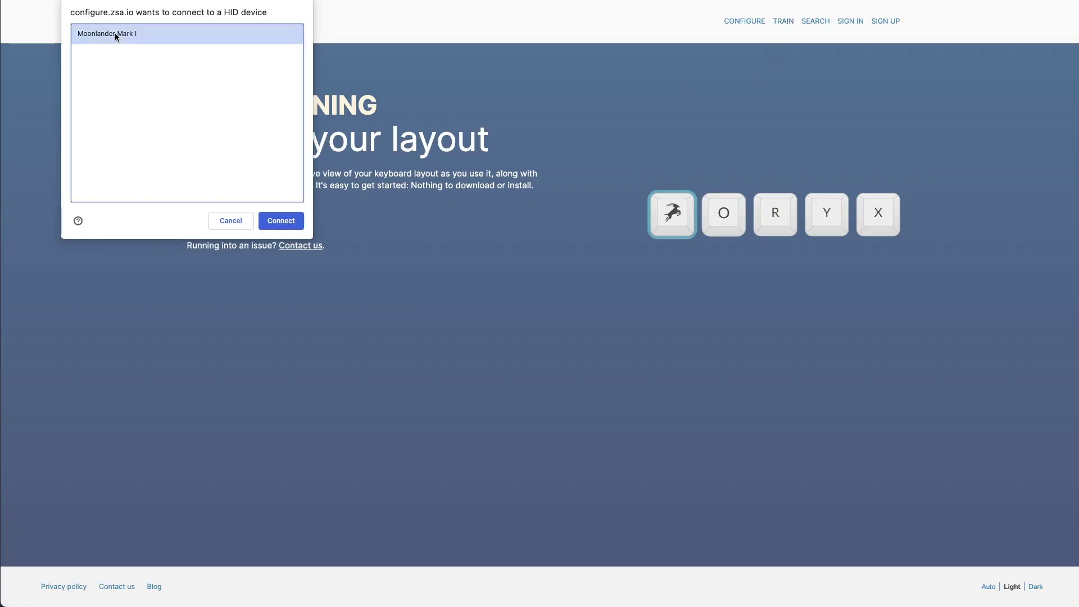
pyautogui.click(281, 221)
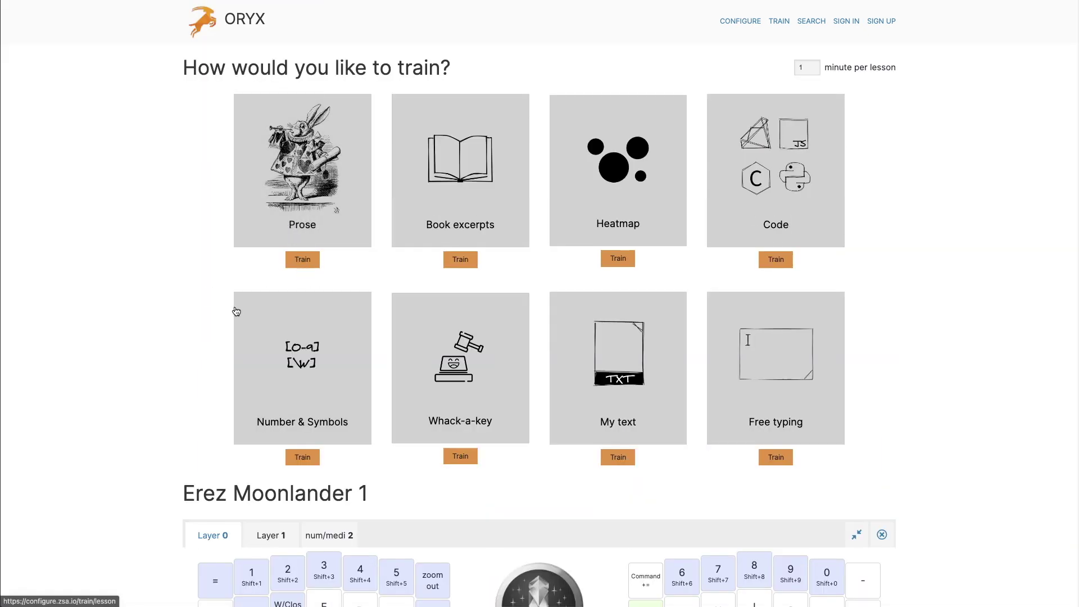
pyautogui.click(479, 409)
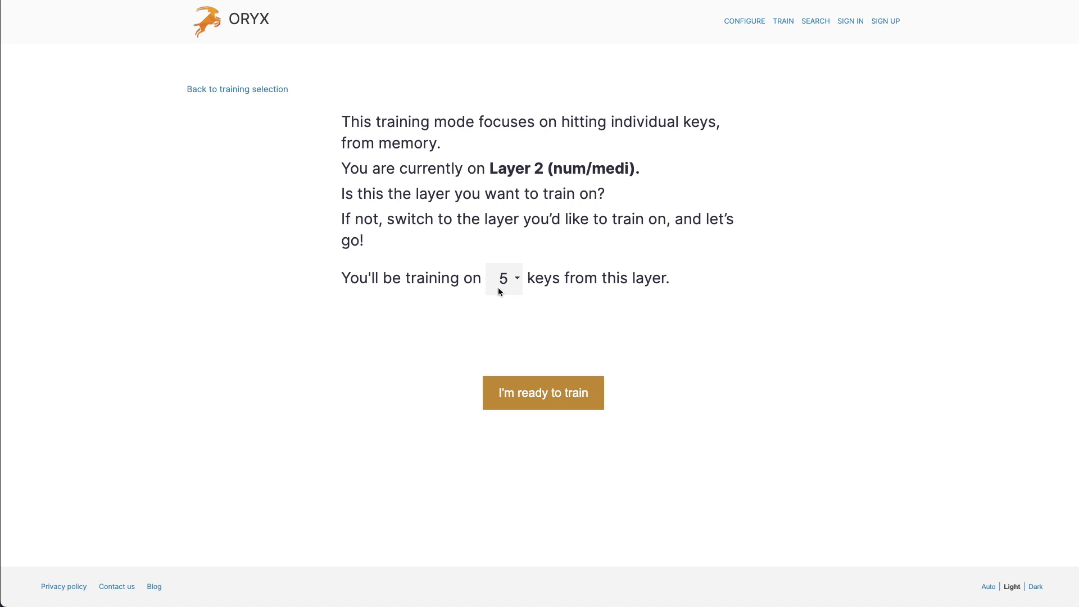
# Step: Begin the Whack-a-key drill on Layer 2 (num/medi) with 5 keys
pyautogui.click(535, 404)
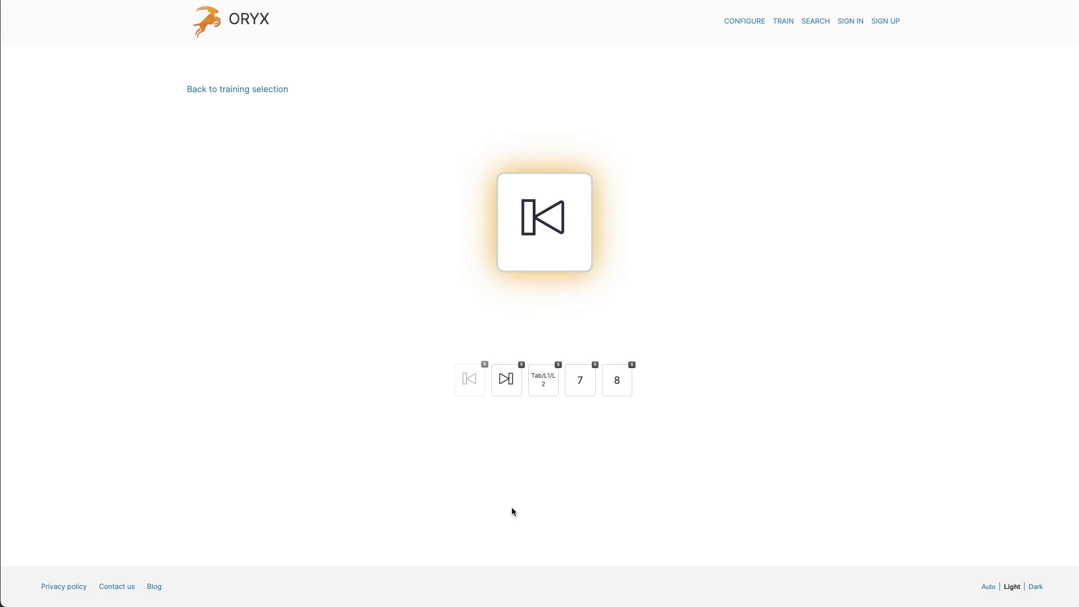
# Step: Whack the first previous-track and 8 prompts, correcting the misses on each
pyautogui.press('XF86AudioRaiseVolume')
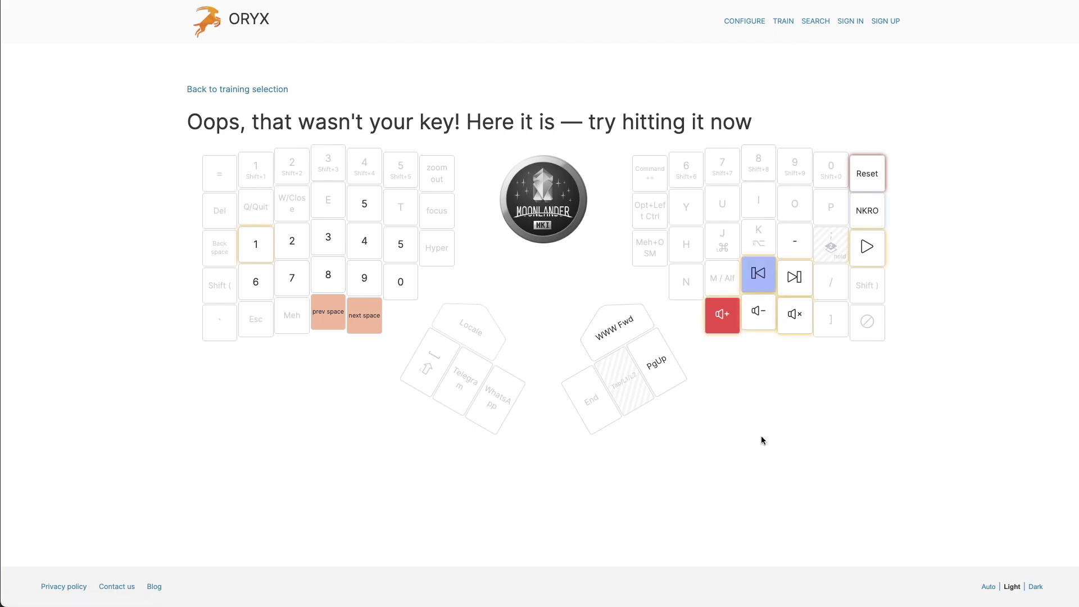
pyautogui.press('m')
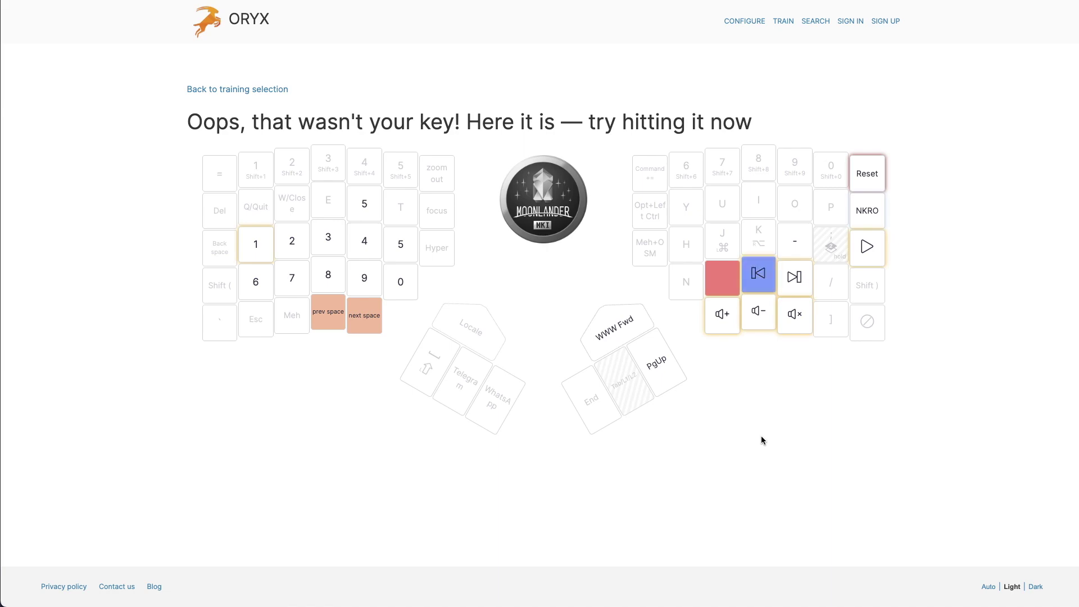
pyautogui.press('XF86AudioPrev')
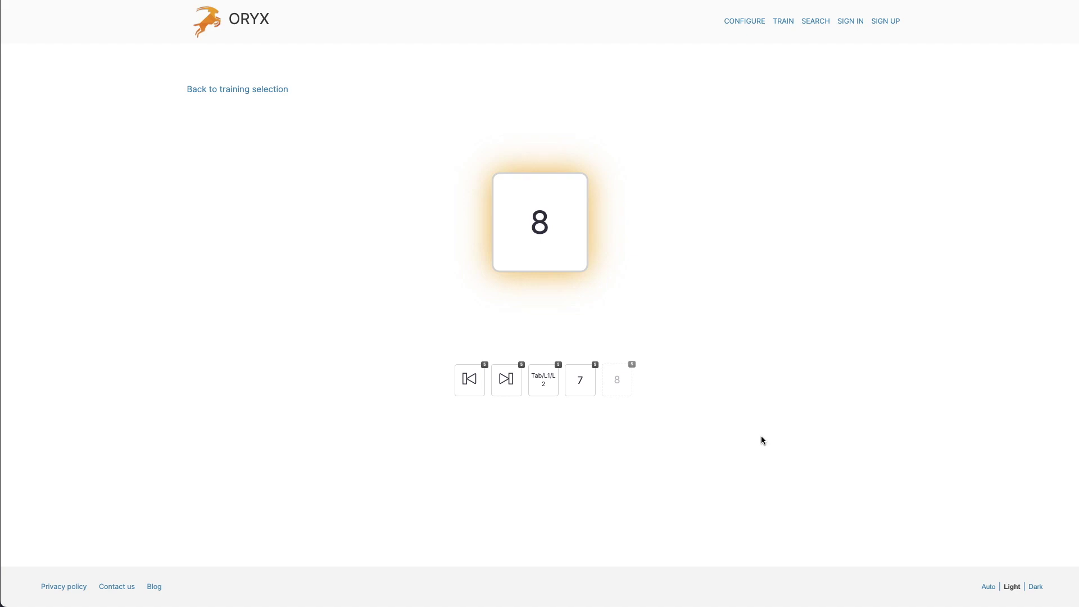
pyautogui.press('9')
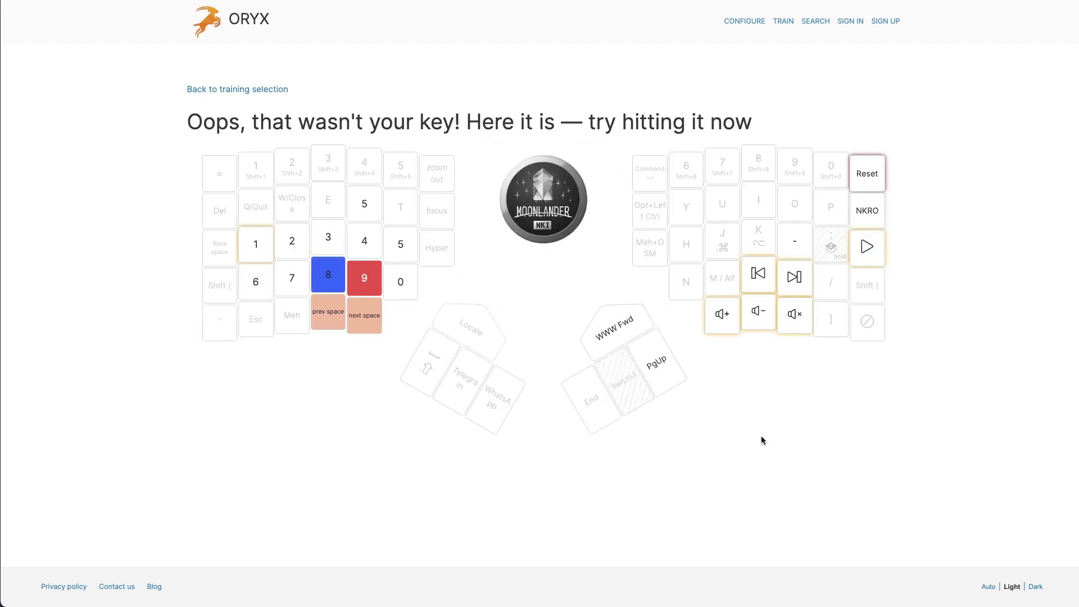
pyautogui.press('8')
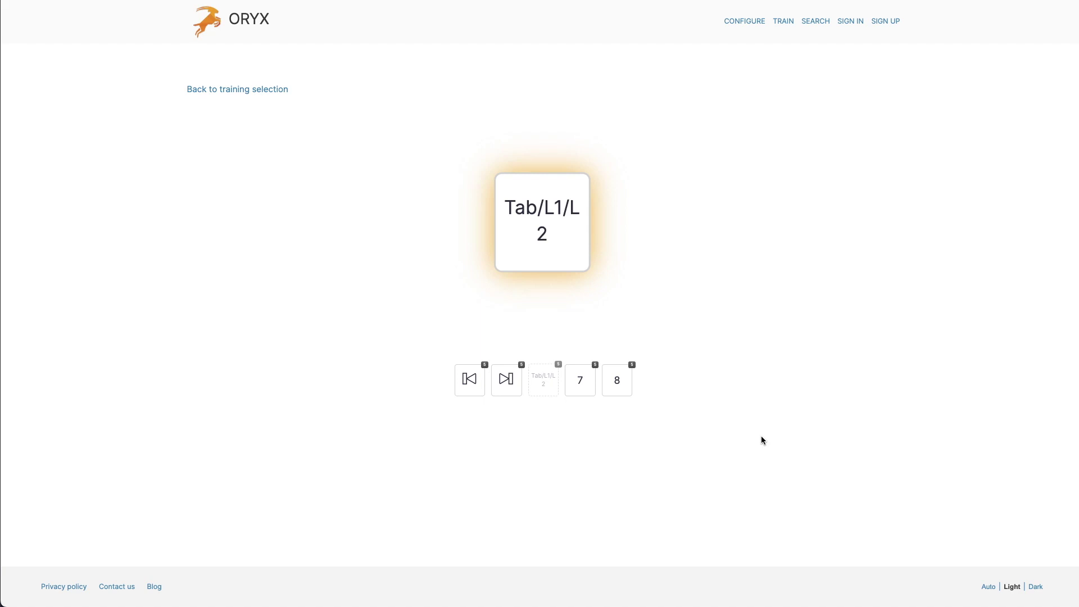
# Step: Whack the Tab/L1/L2, 8, previous-track, next-track and 7 prompts, retrying missed 8 and previous-track keys
pyautogui.press('Tab')
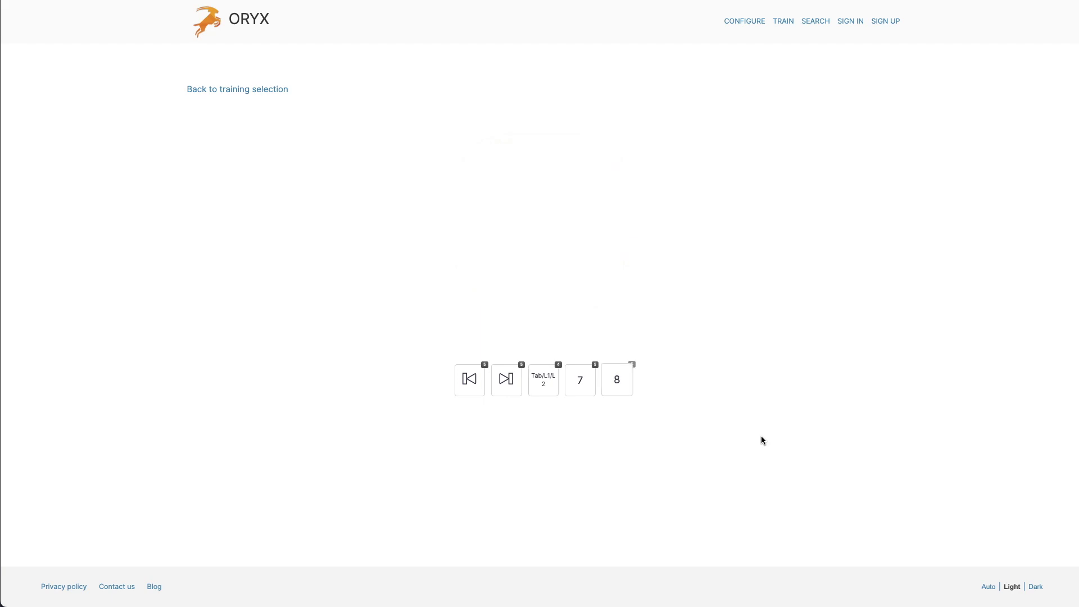
pyautogui.press('8')
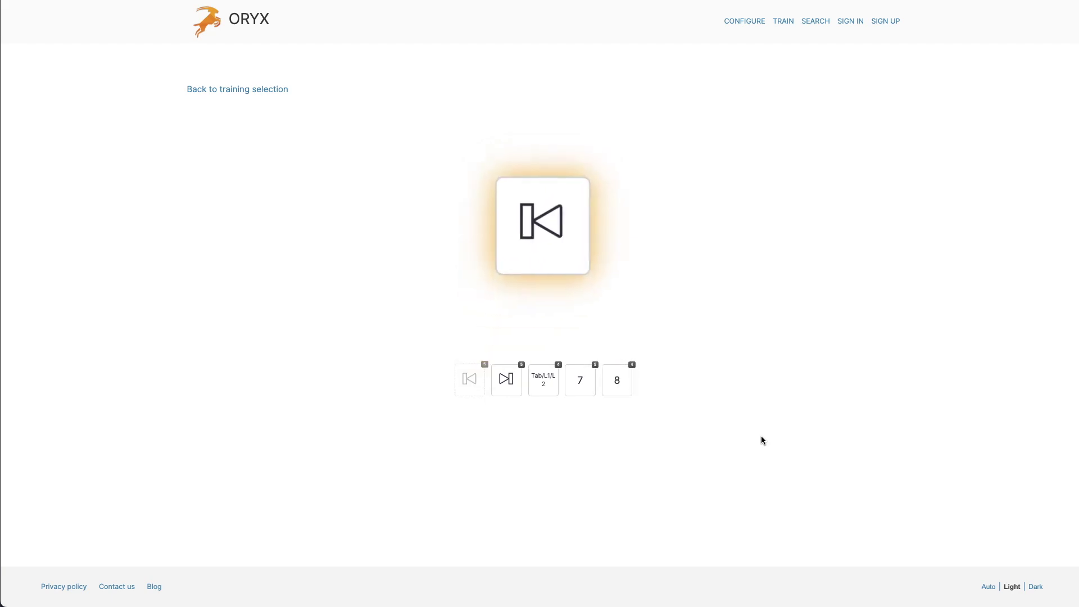
pyautogui.press('XF86AudioPrev')
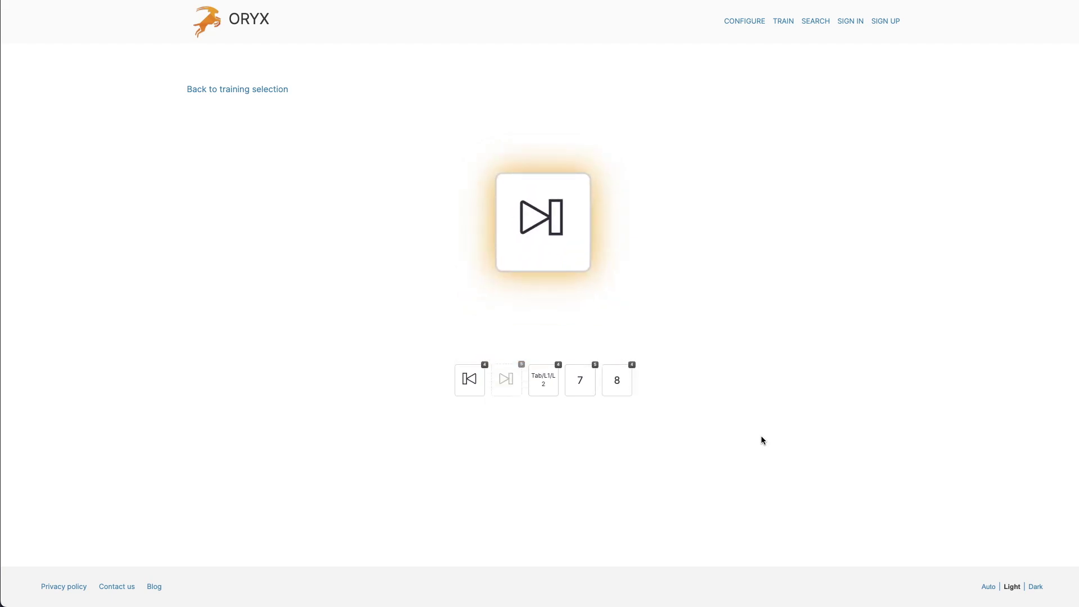
pyautogui.press('XF86AudioNext')
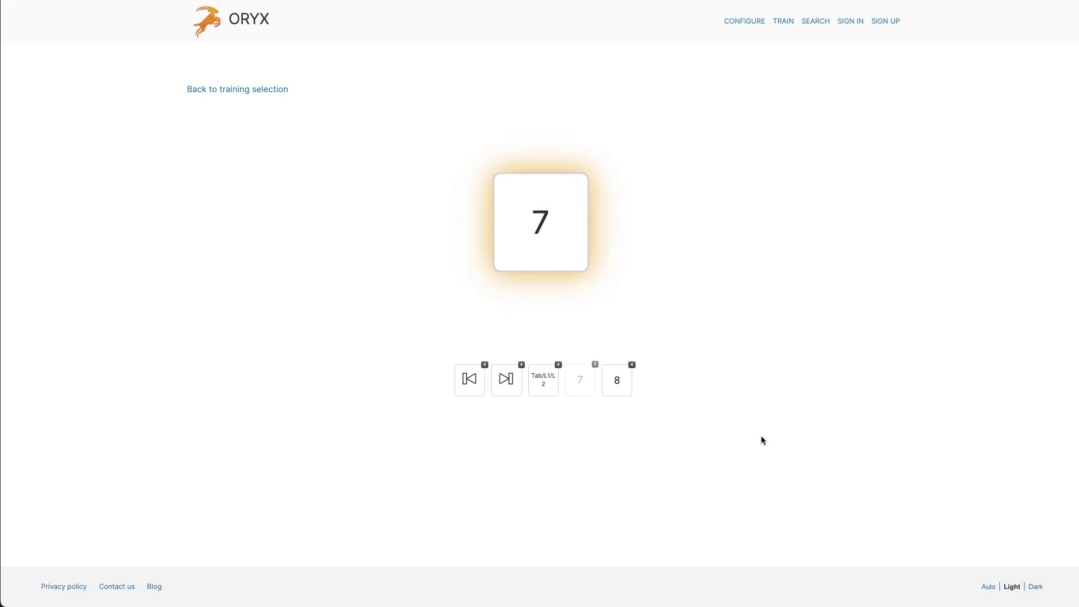
pyautogui.press('7')
pyautogui.press('9')
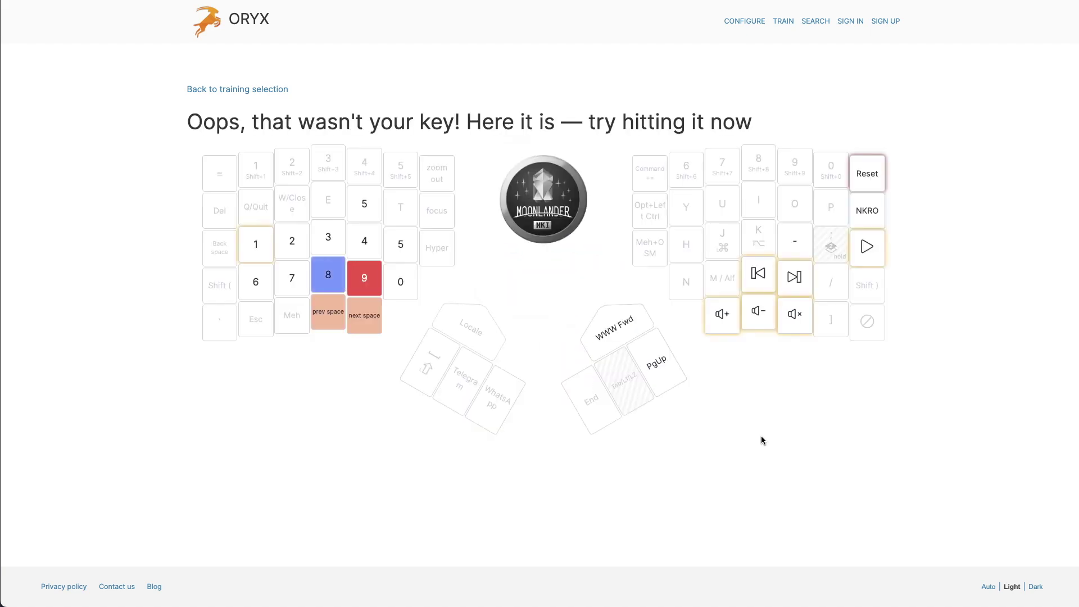
pyautogui.press('8')
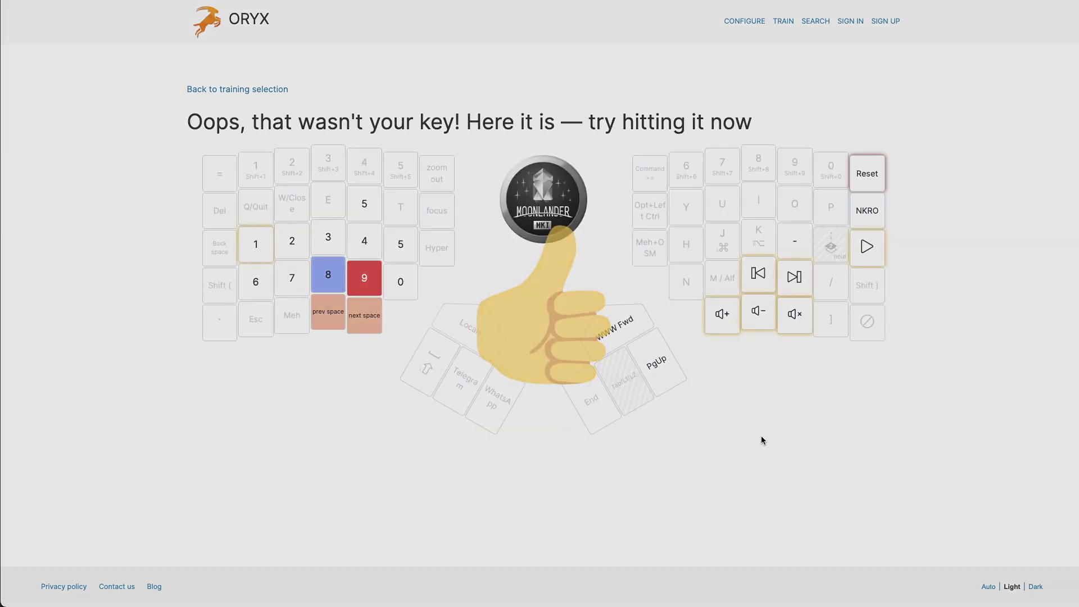
pyautogui.press('7')
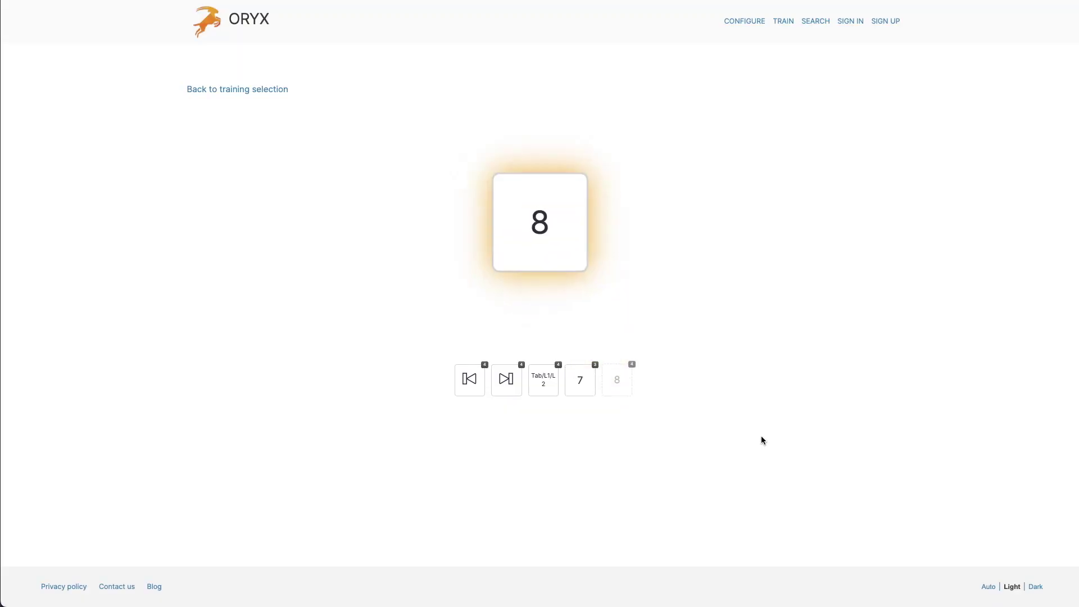
pyautogui.press('8')
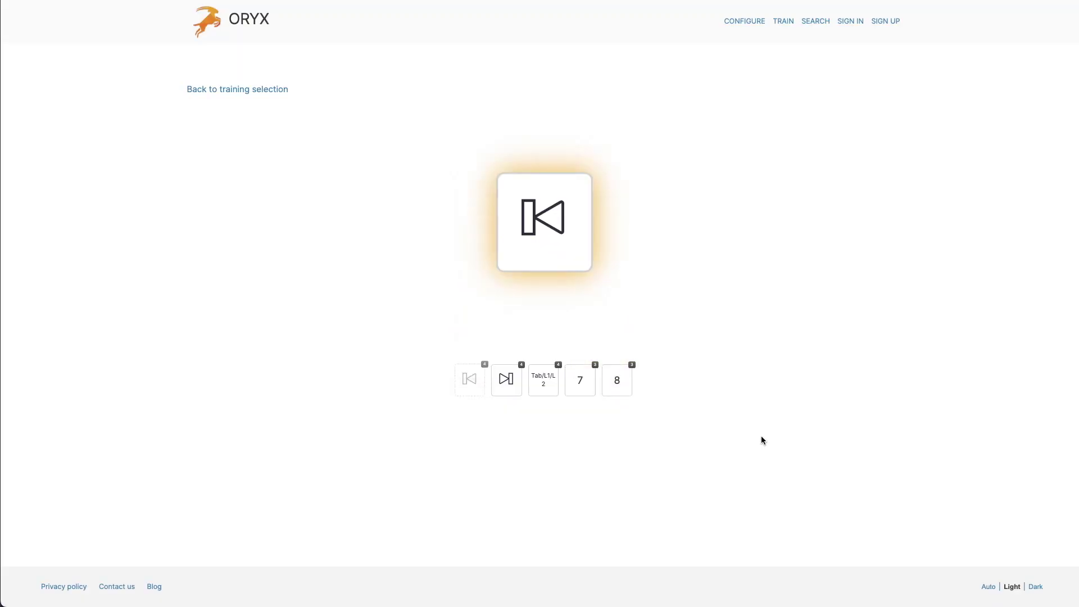
pyautogui.press('m')
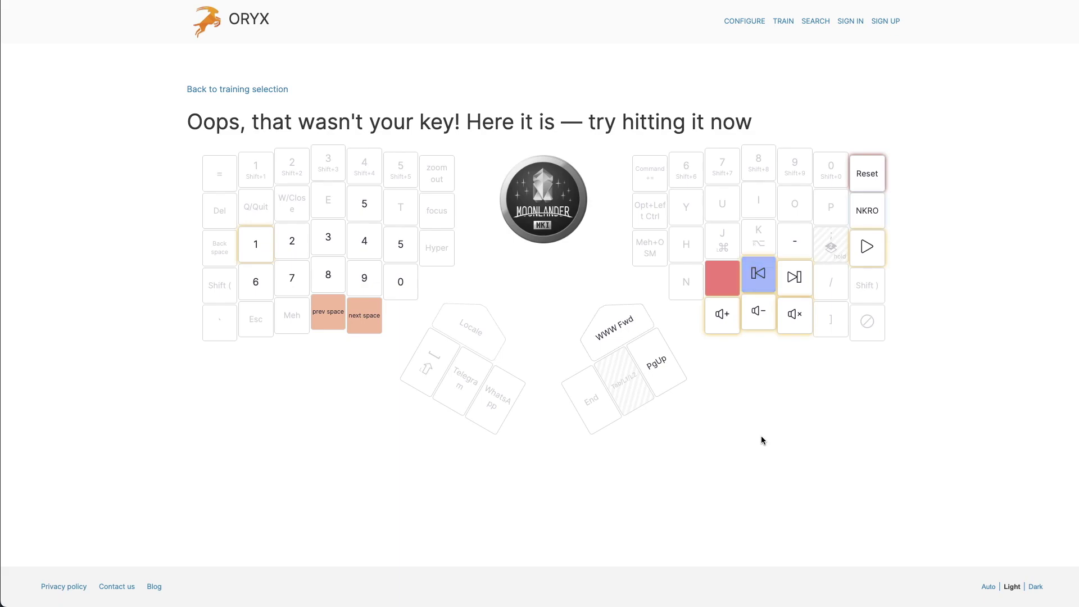
pyautogui.press('XF86AudioPrev')
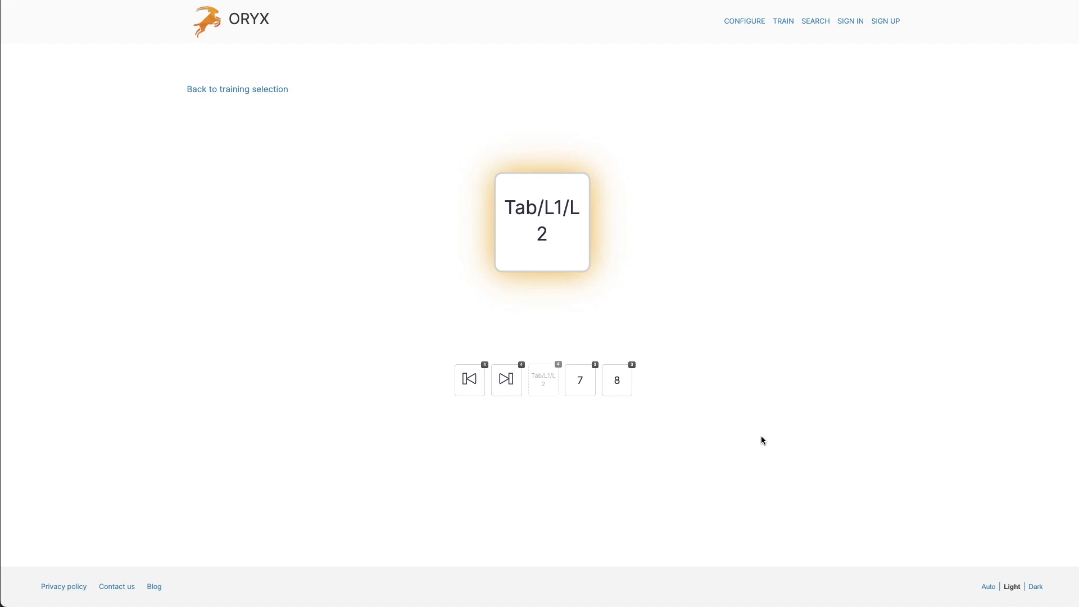
# Step: Continue through Tab/L1/L2, track, 7 and 8 prompts, fixing an 8 miss and missing next-track
pyautogui.press('Tab')
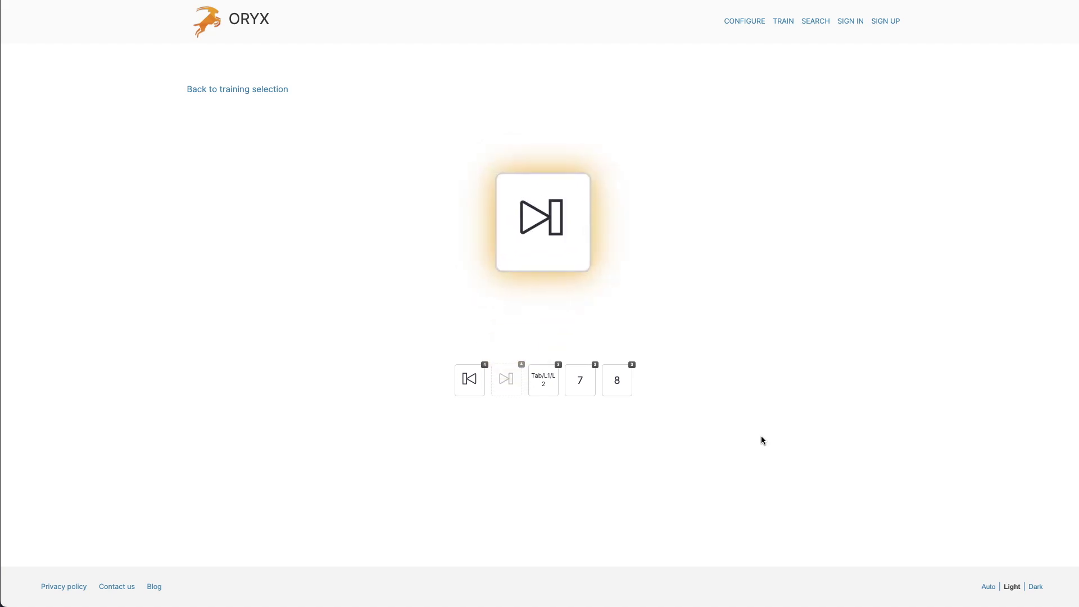
pyautogui.press('XF86AudioNext')
pyautogui.press('XF86AudioPrev')
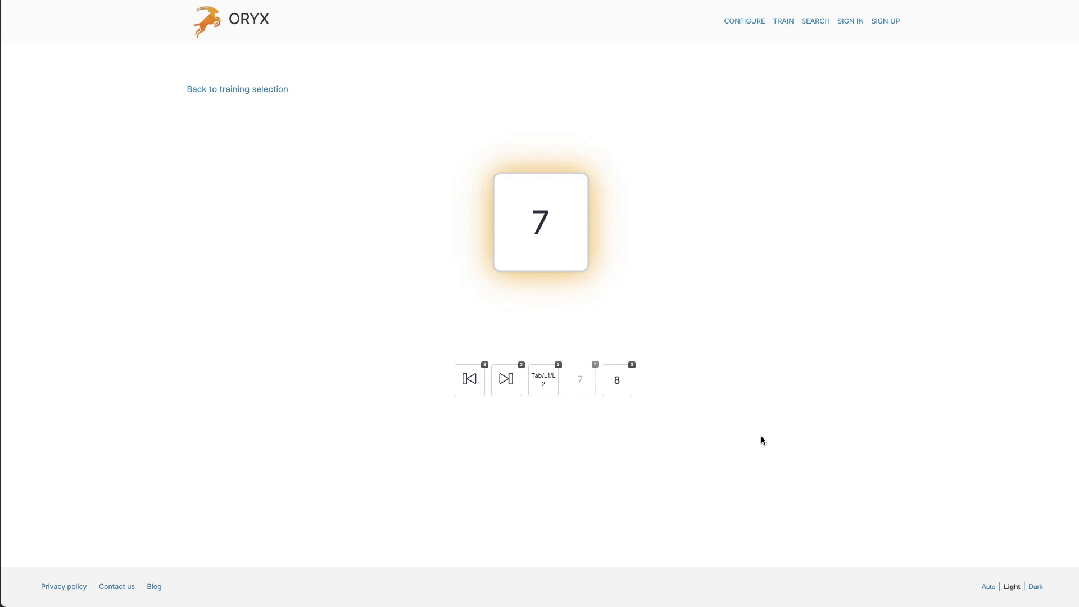
pyautogui.press('7')
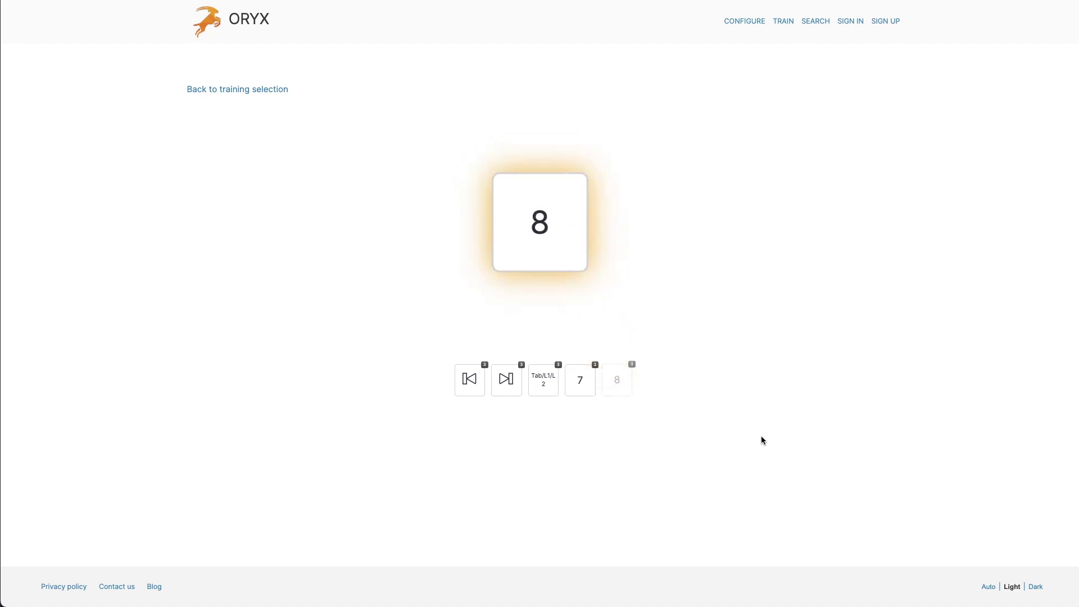
pyautogui.press('8')
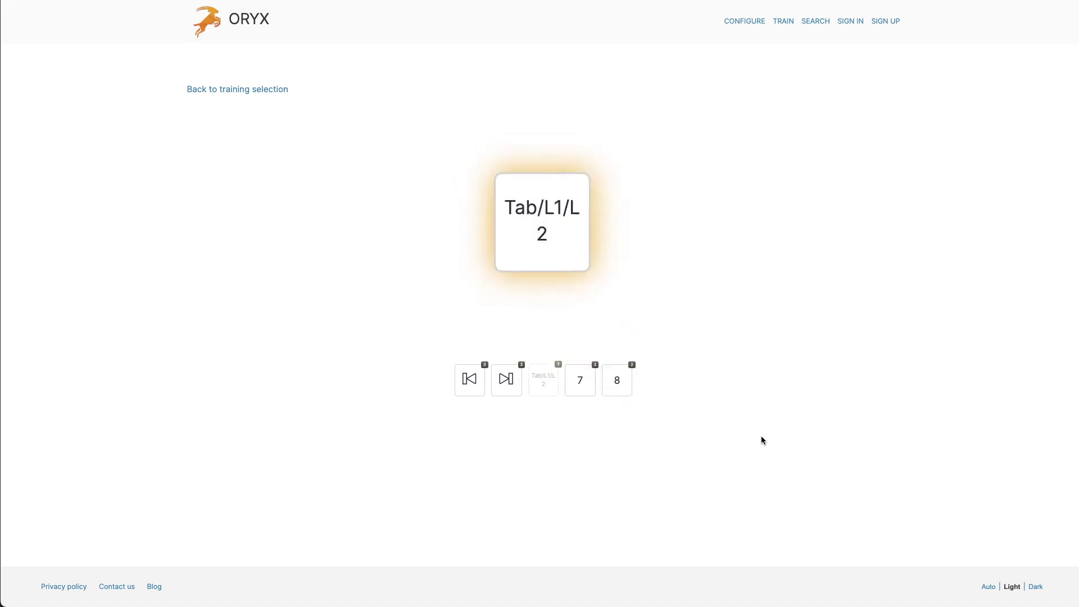
pyautogui.press('Tab')
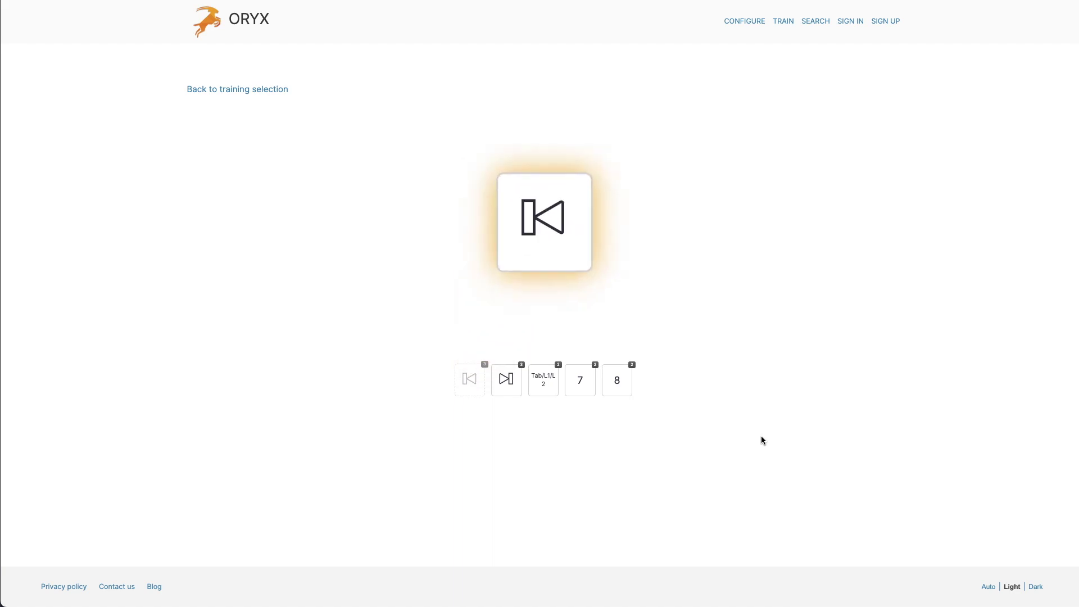
pyautogui.press('XF86AudioPrev')
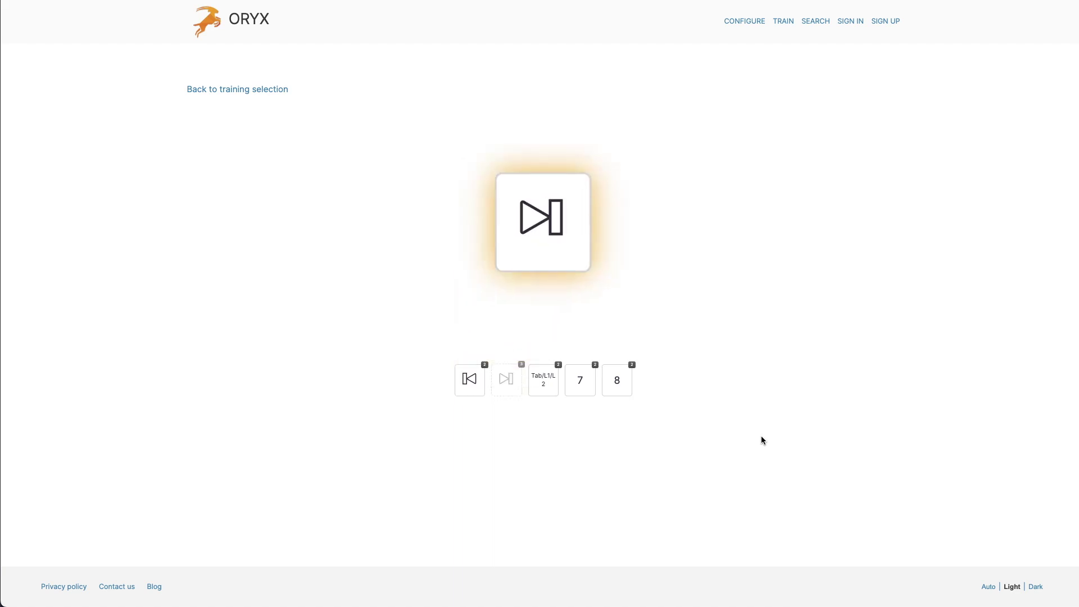
pyautogui.press('XF86AudioNext')
pyautogui.press('Tab')
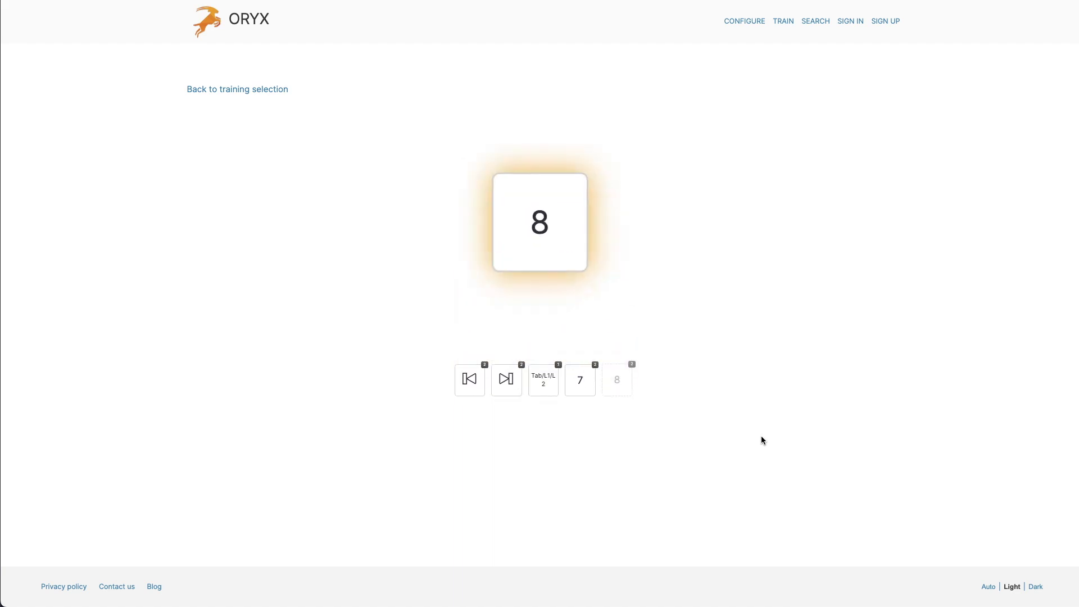
pyautogui.press('9')
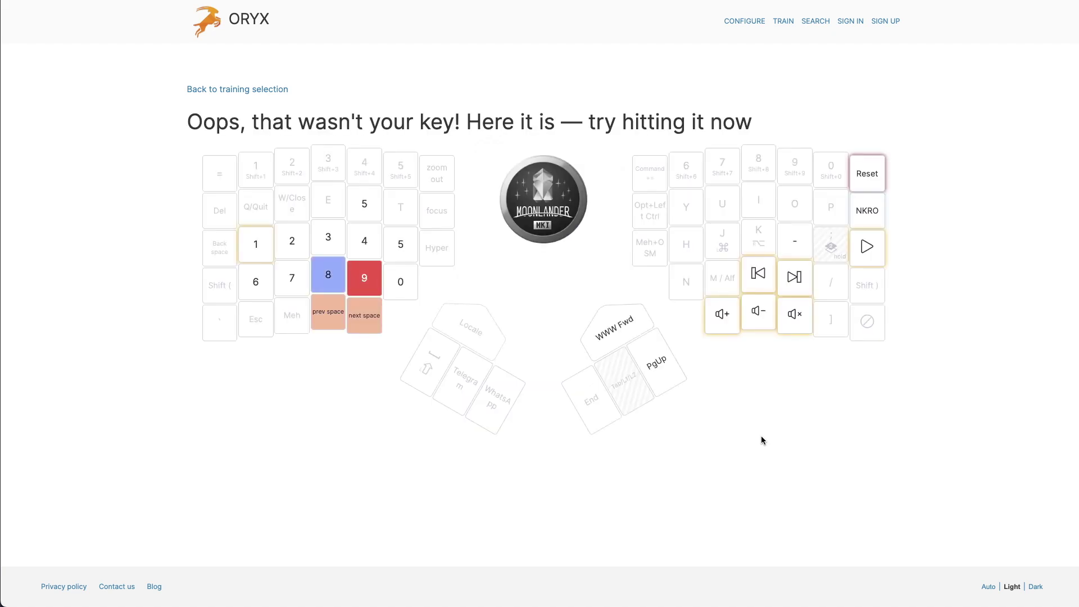
pyautogui.press('8')
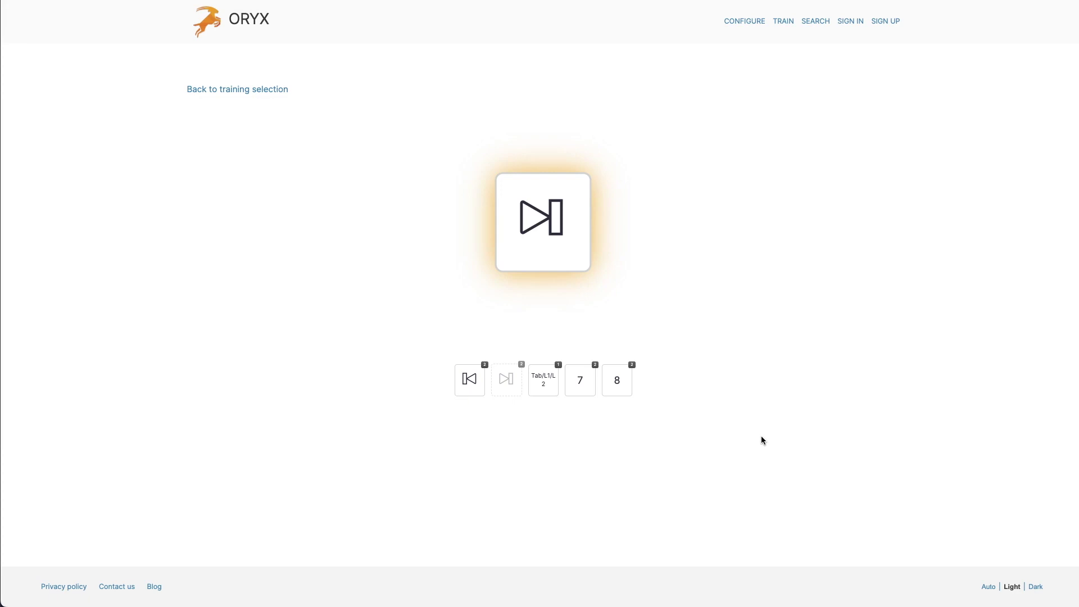
pyautogui.press('XF86AudioPrev')
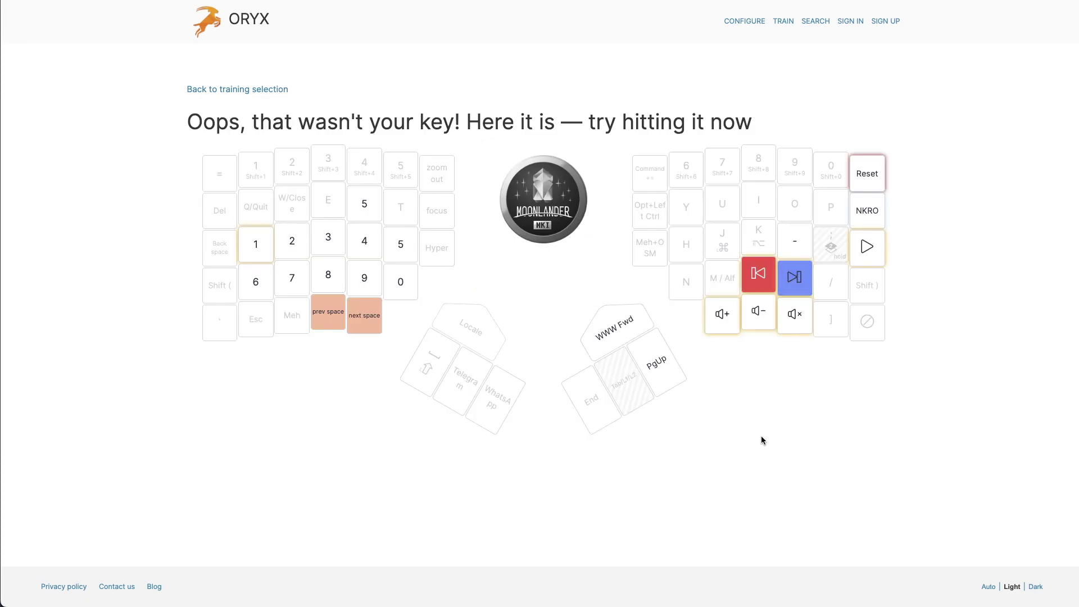
# Step: Correct the next-track miss, then answer 7, next-track, 8 and previous-track prompts, fixing two 8 misses
pyautogui.press('XF86AudioNext')
pyautogui.press('XF86AudioNext')
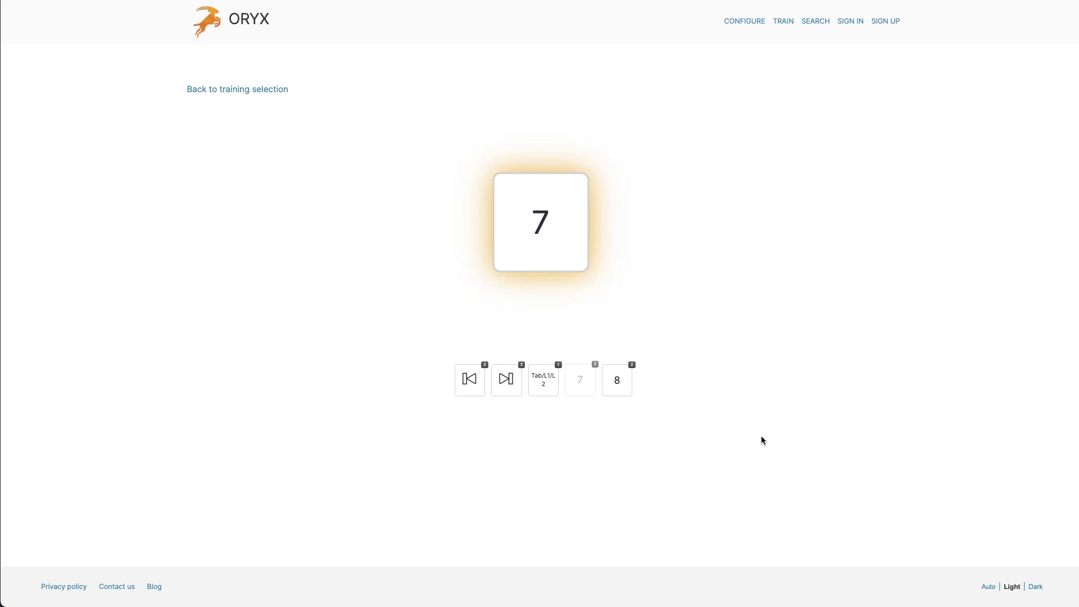
pyautogui.press('7')
pyautogui.press('XF86AudioNext')
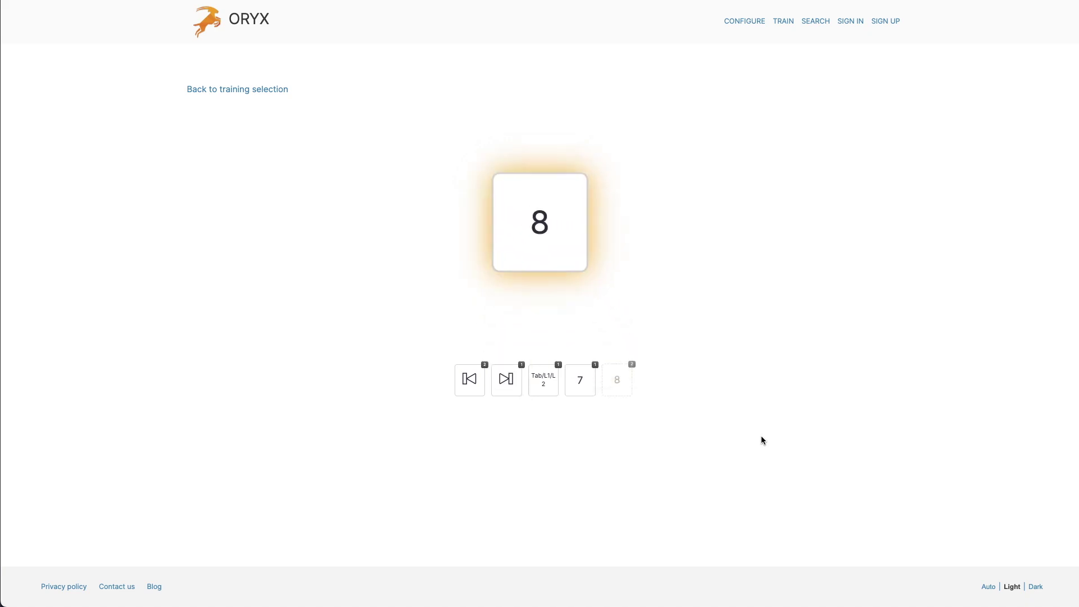
pyautogui.press('9')
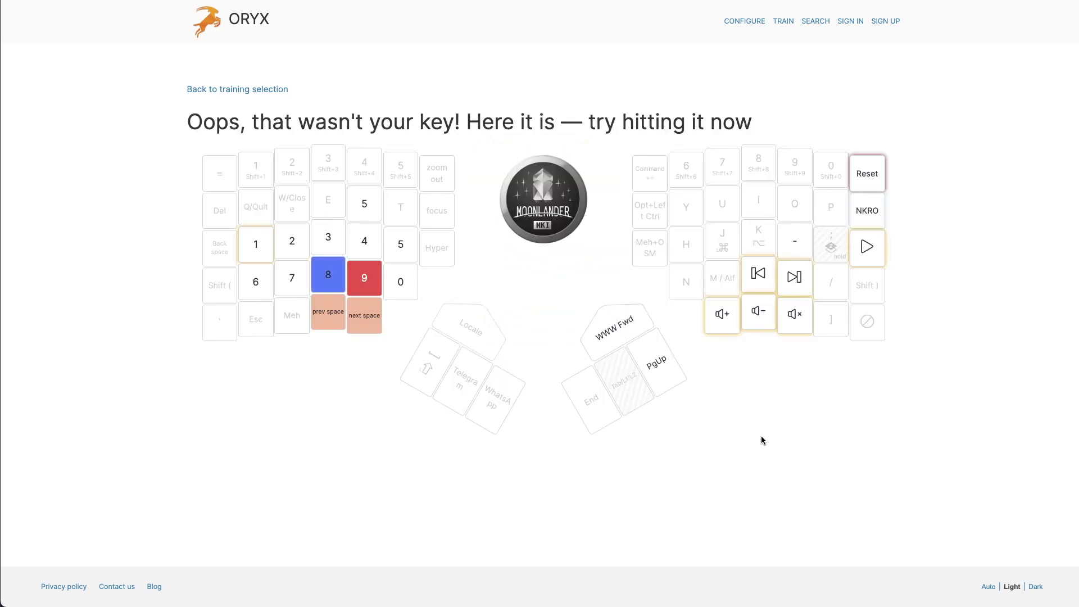
pyautogui.press('8')
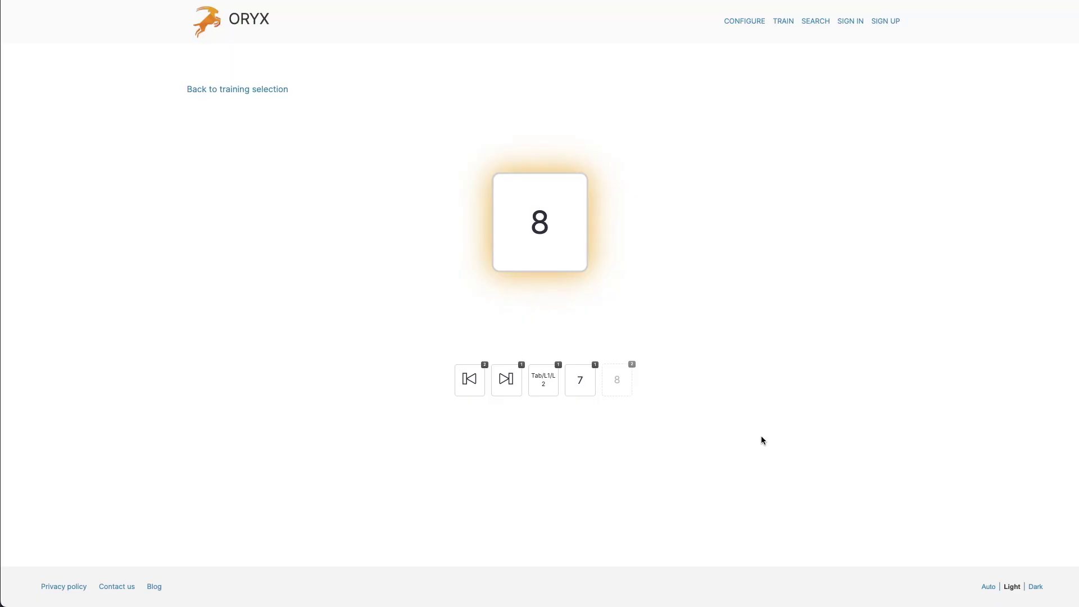
pyautogui.press('8')
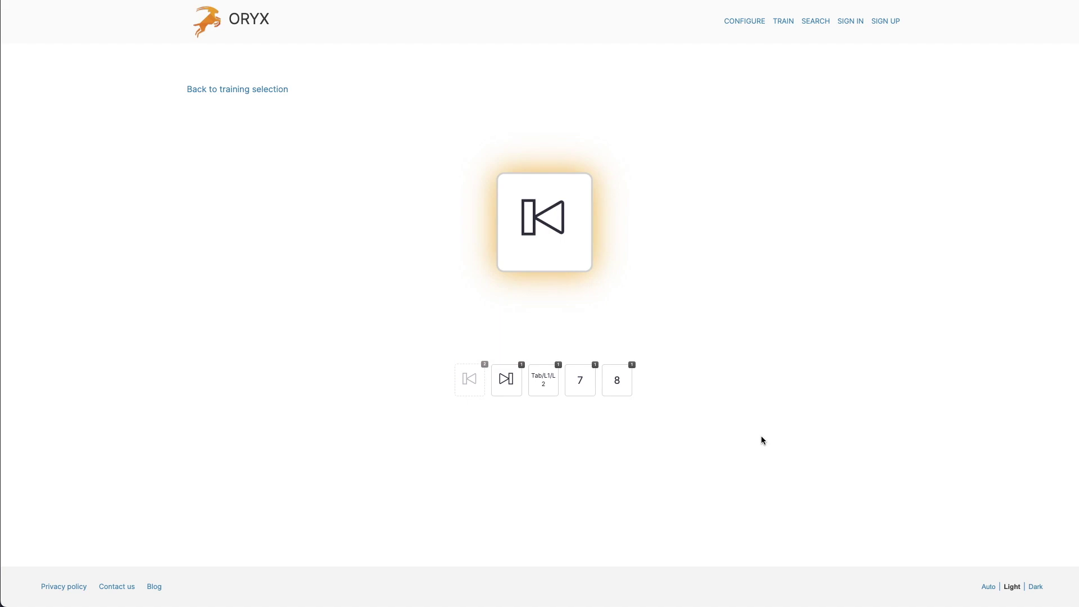
pyautogui.press('XF86AudioPrev')
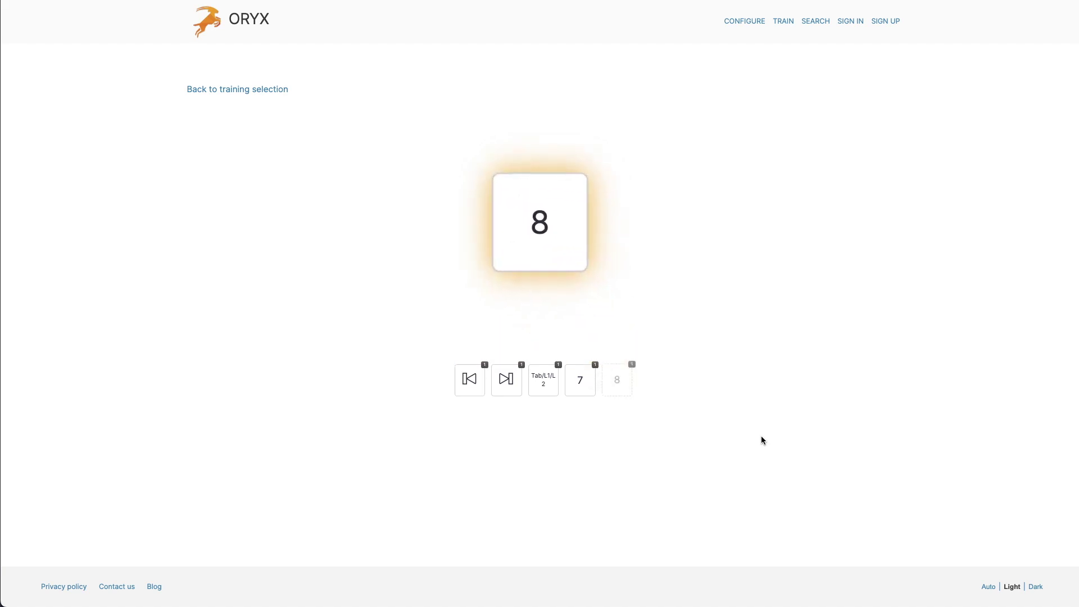
pyautogui.press('9')
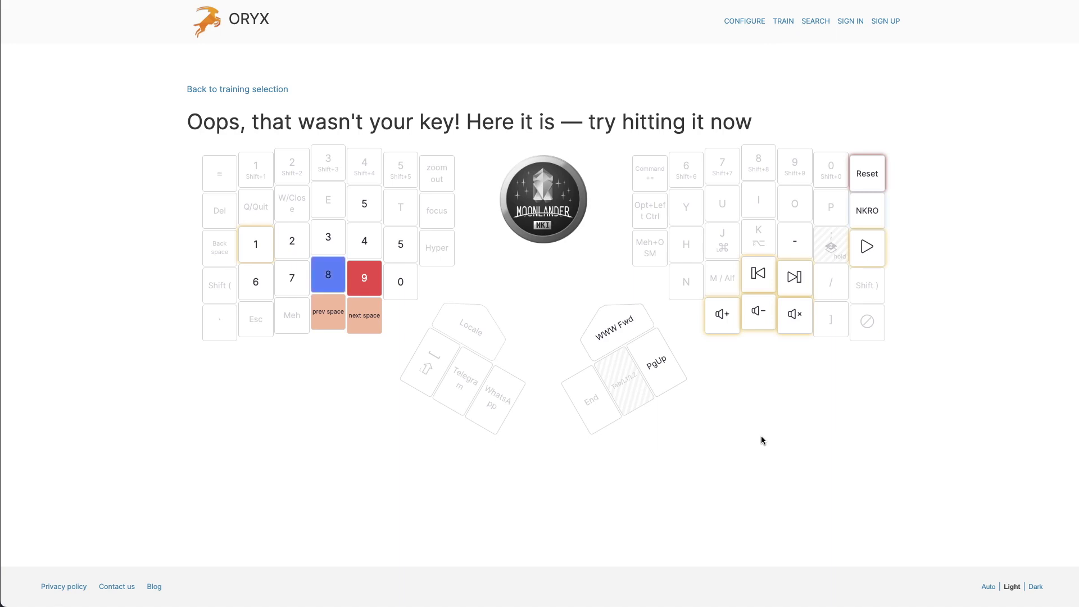
pyautogui.press('8')
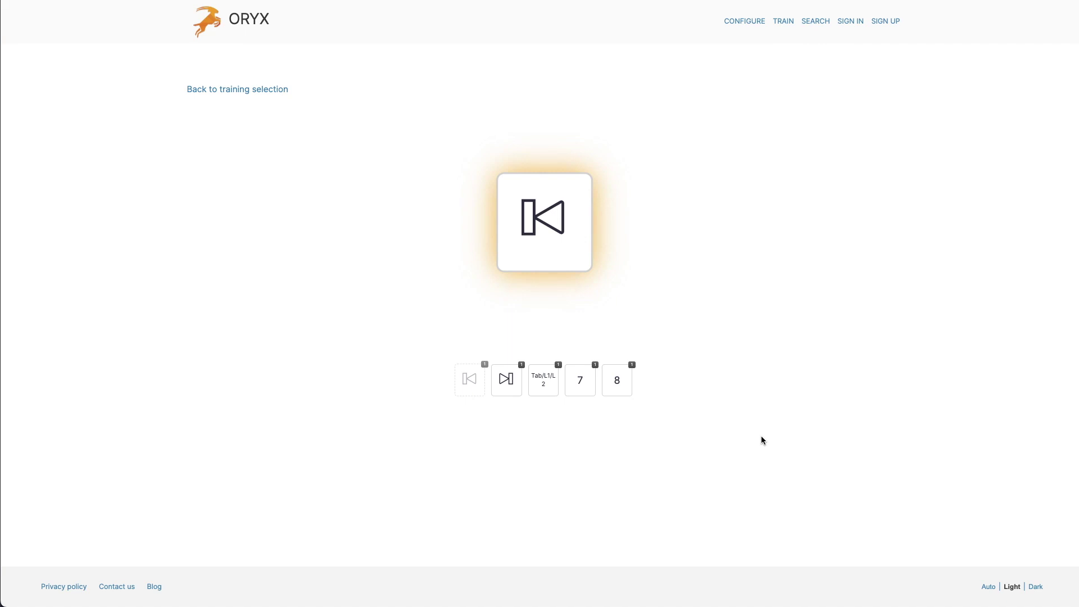
# Step: Fix a previous-track miss and answer the final 7, Tab/L1/L2, track and 8 prompts
pyautogui.press('m')
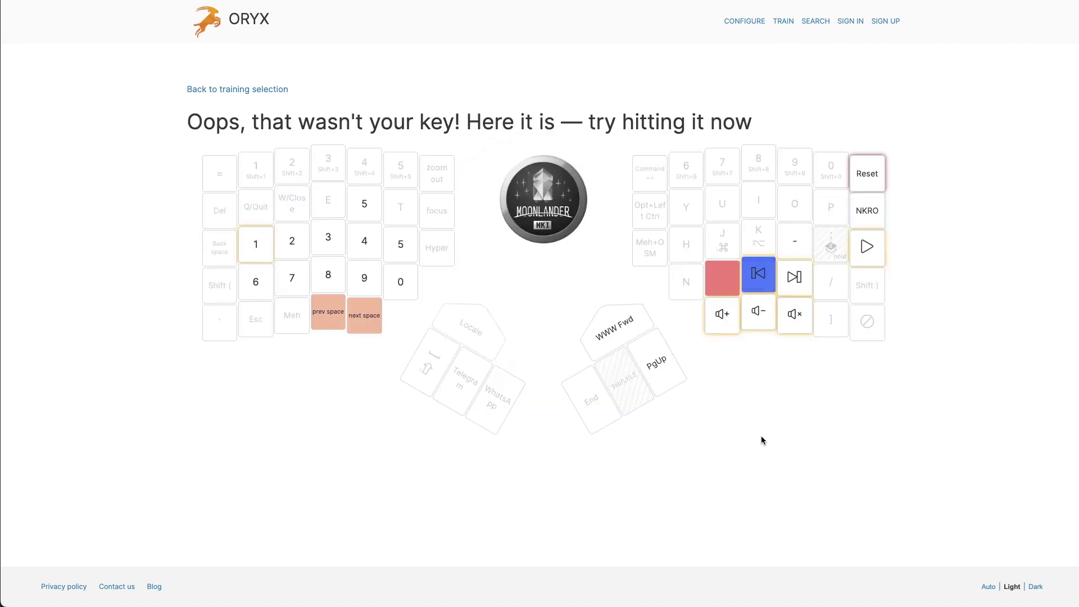
pyautogui.press('XF86AudioPrev')
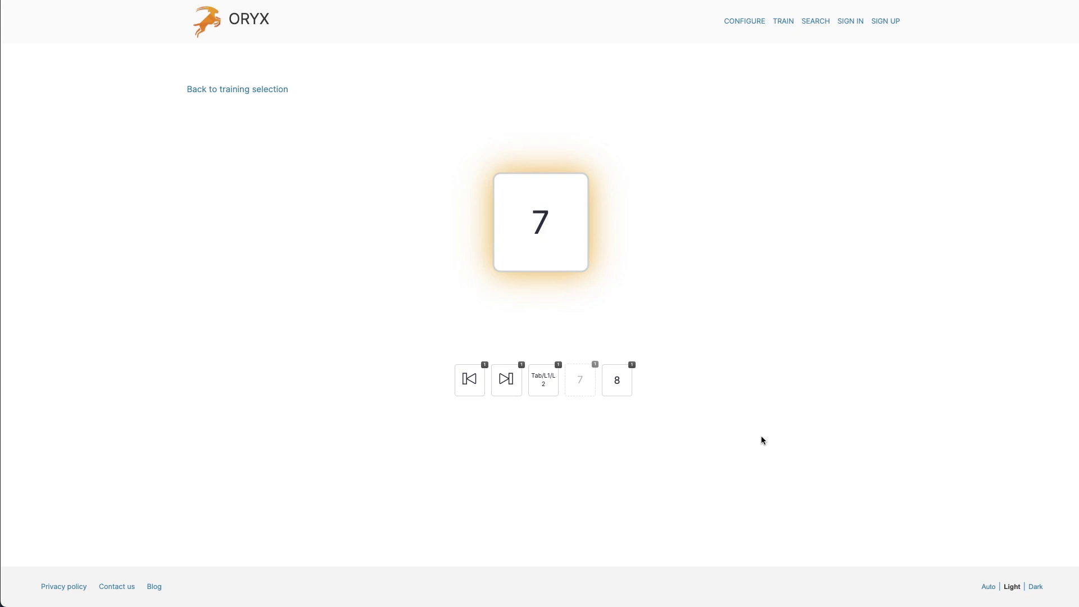
pyautogui.press('7')
pyautogui.press('Tab')
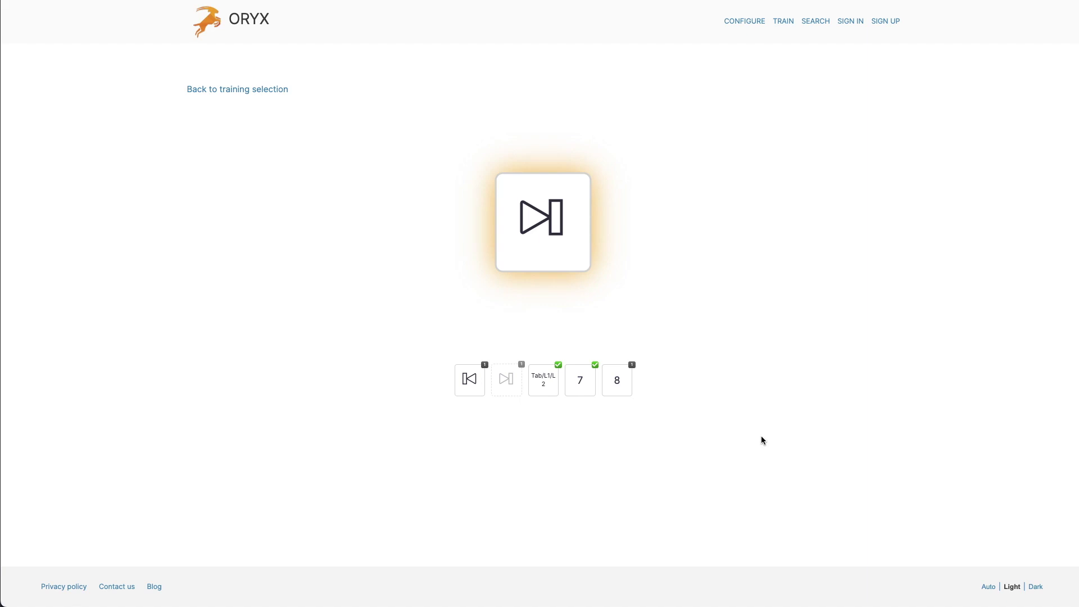
pyautogui.press('XF86AudioNext')
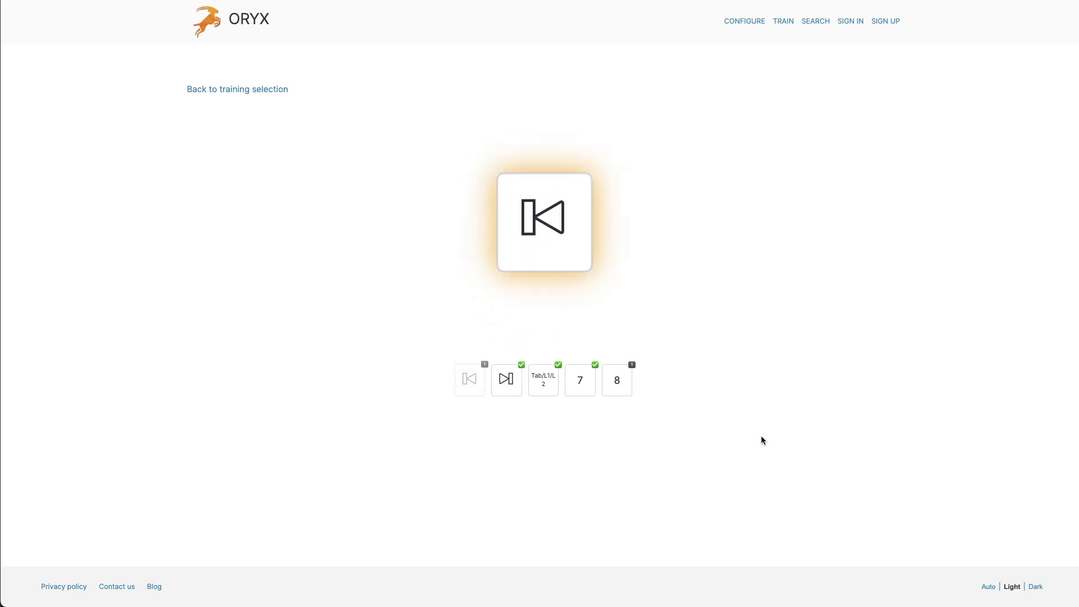
pyautogui.press('XF86AudioPrev')
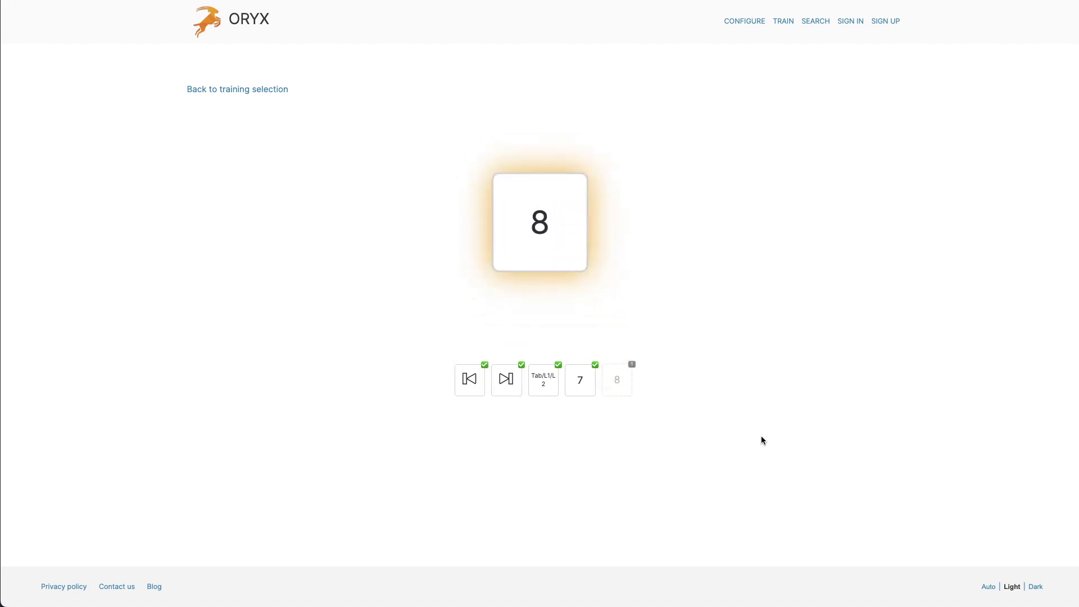
pyautogui.press('8')
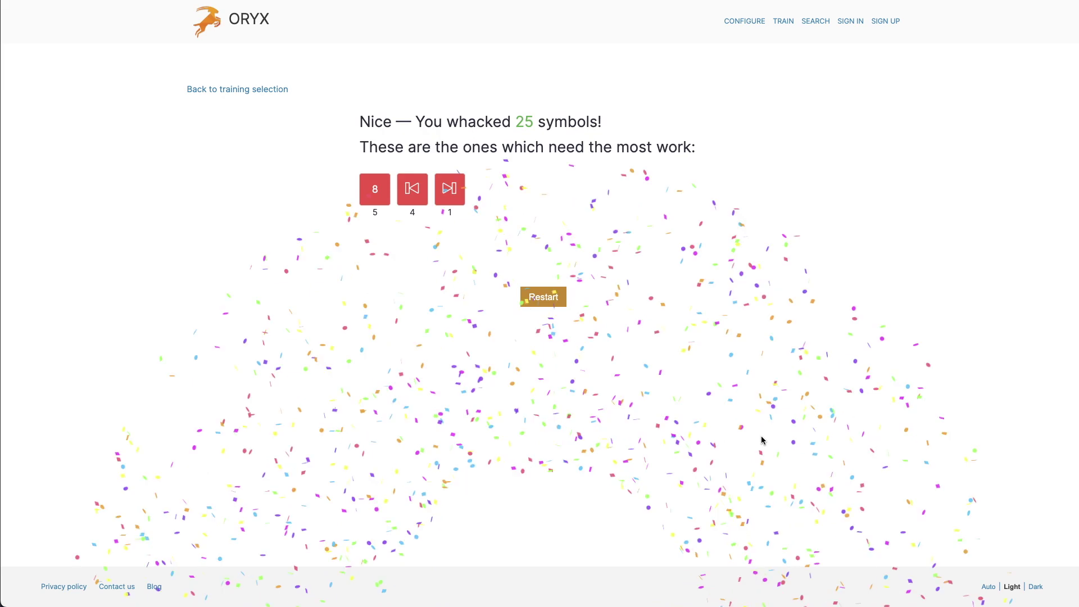